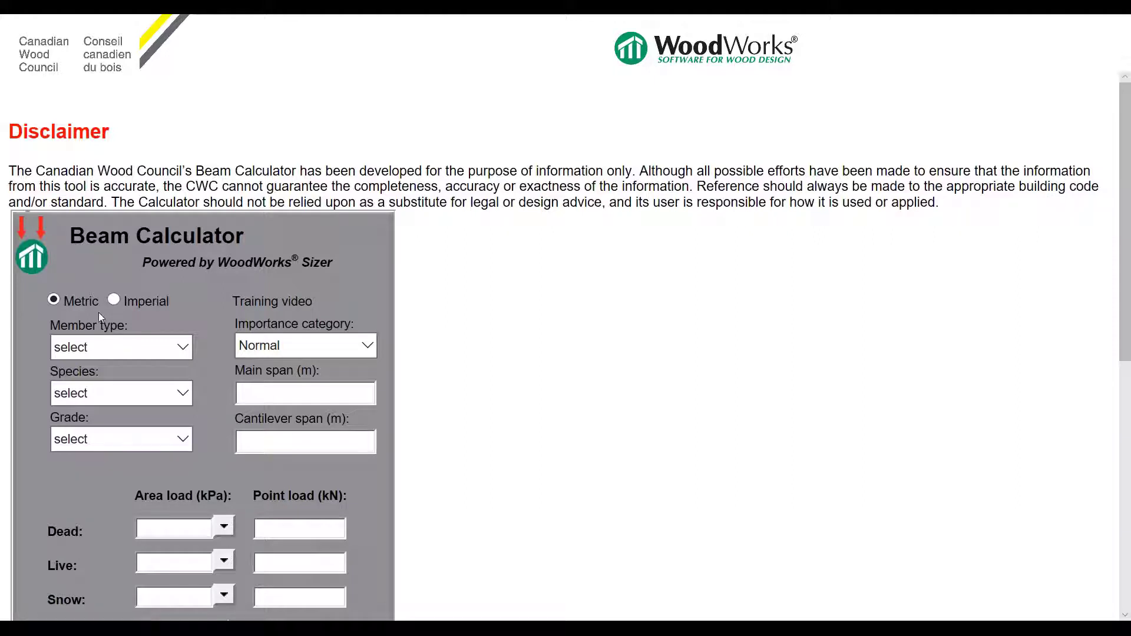
Switch the Beam Calculator to Imperial units: spans in ft., loads in psf and lbs.
left_click(135, 303)
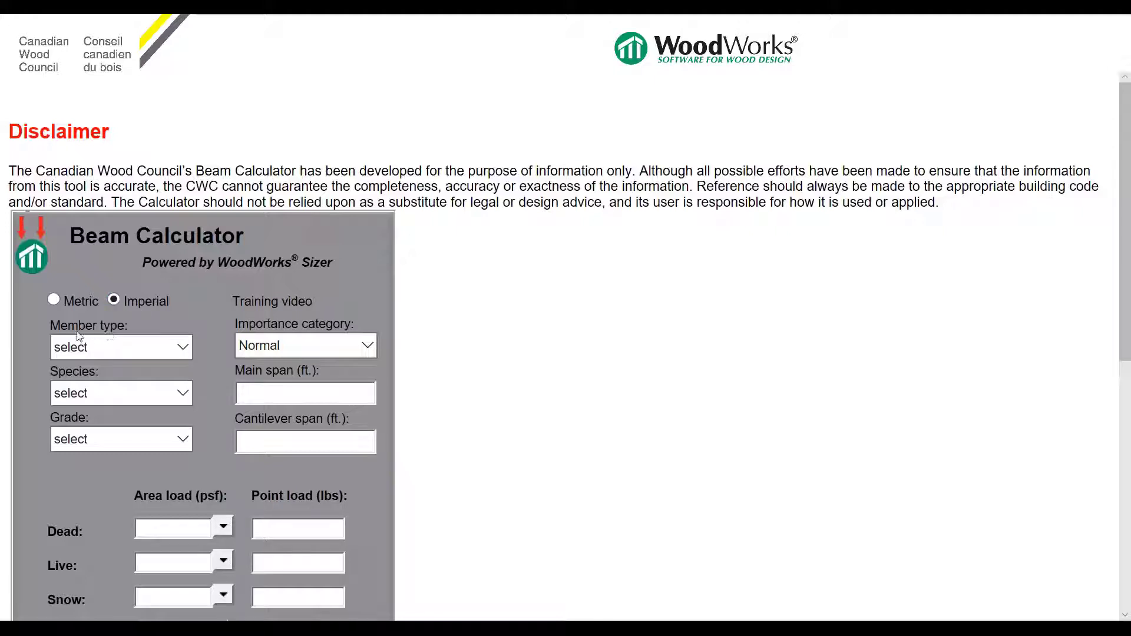
Set member type to Built-up roof beam, species to S-P-F and grade to No. 1/No. 2.
left_click(182, 347)
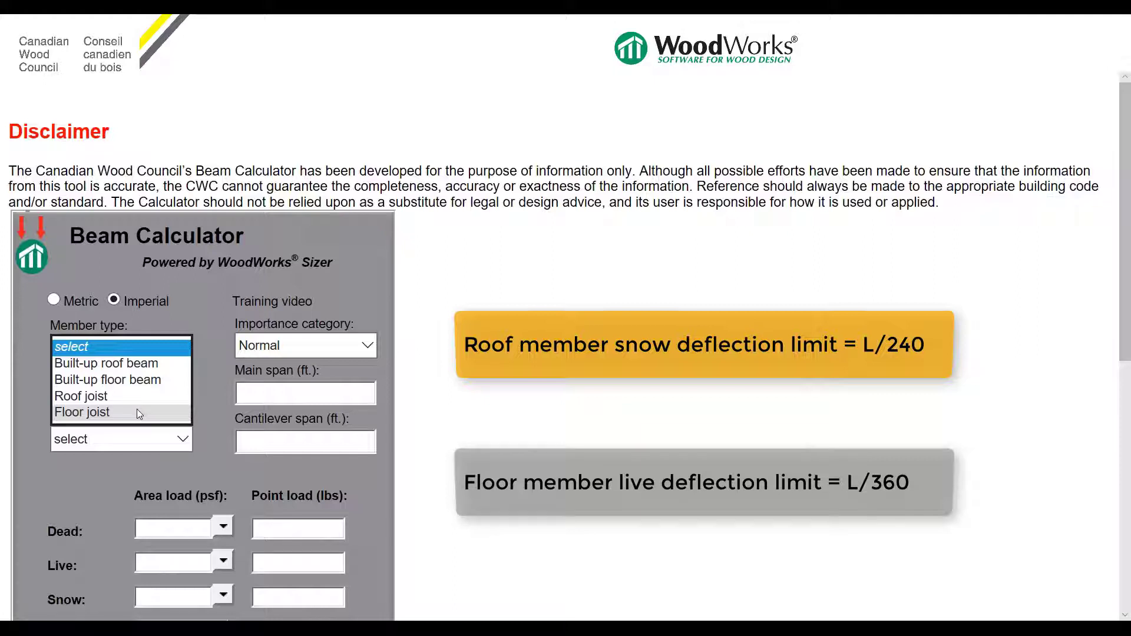
left_click(142, 368)
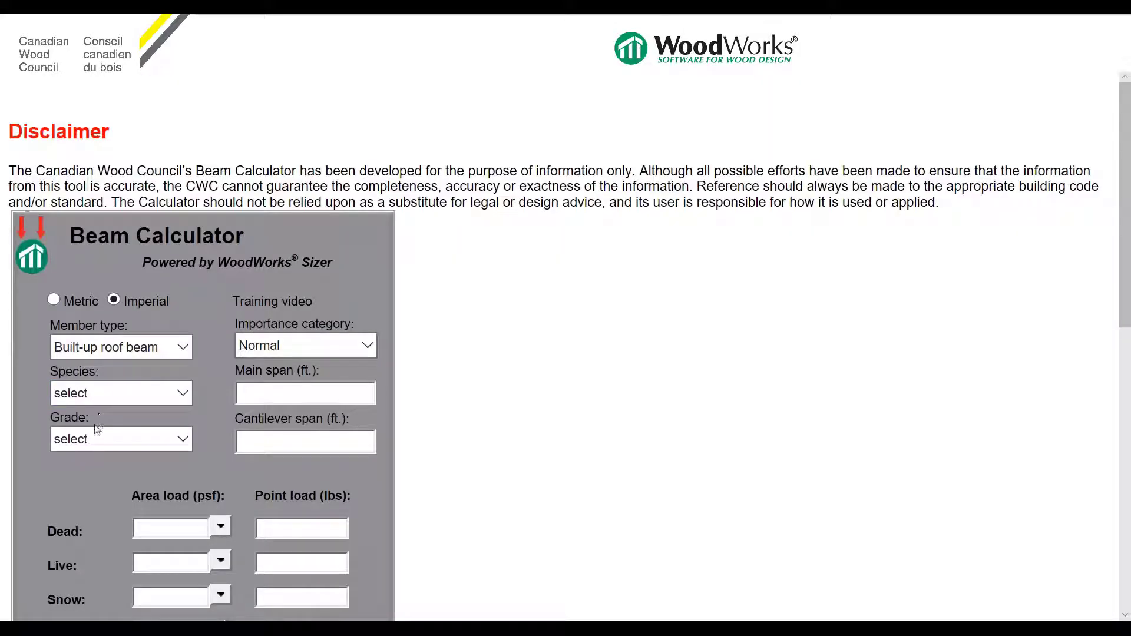
left_click(183, 392)
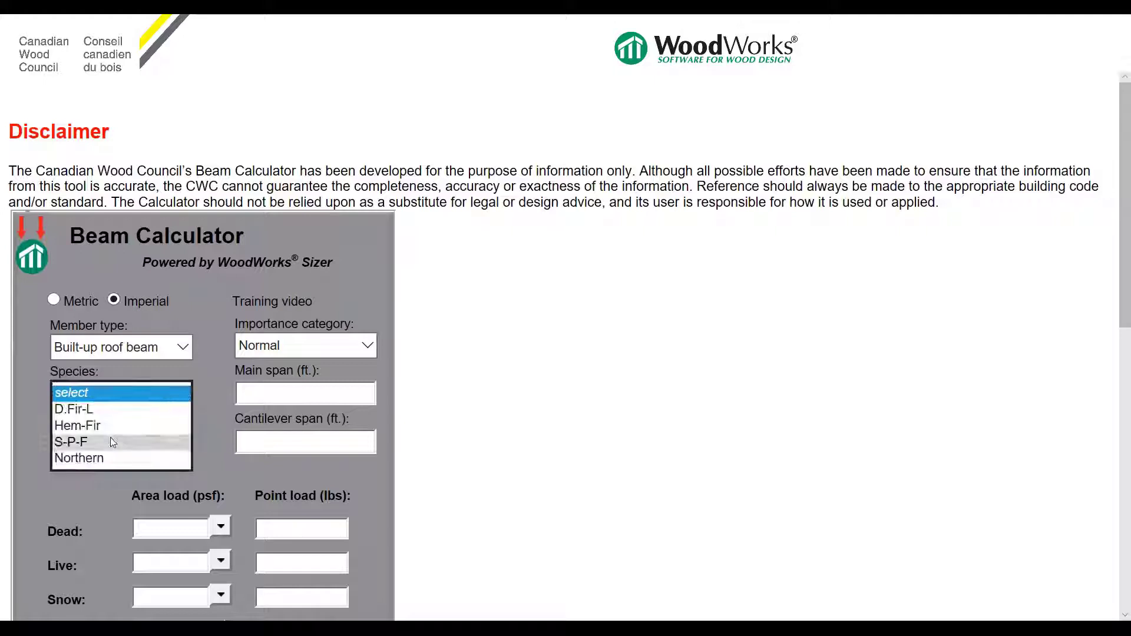
left_click(113, 443)
left_click(149, 439)
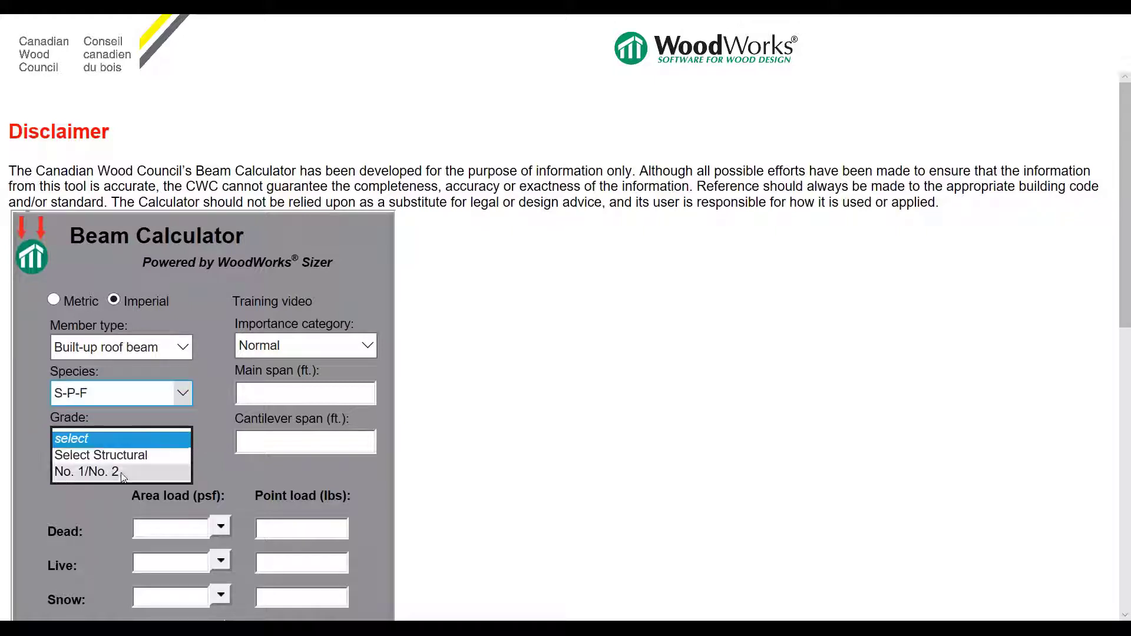
left_click(122, 471)
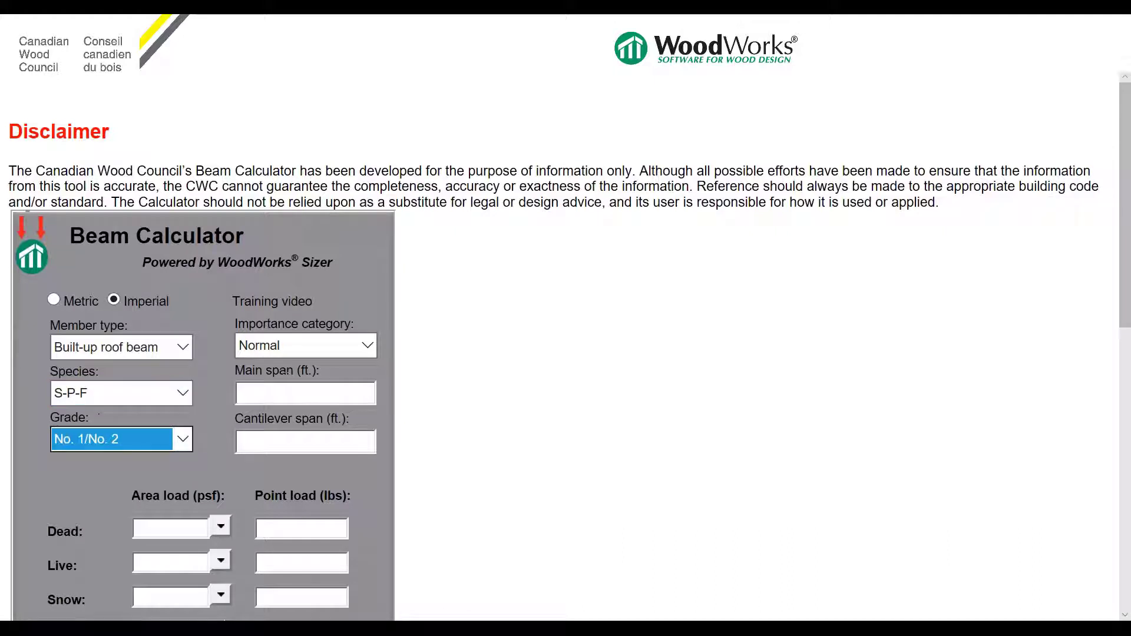
left_click(366, 350)
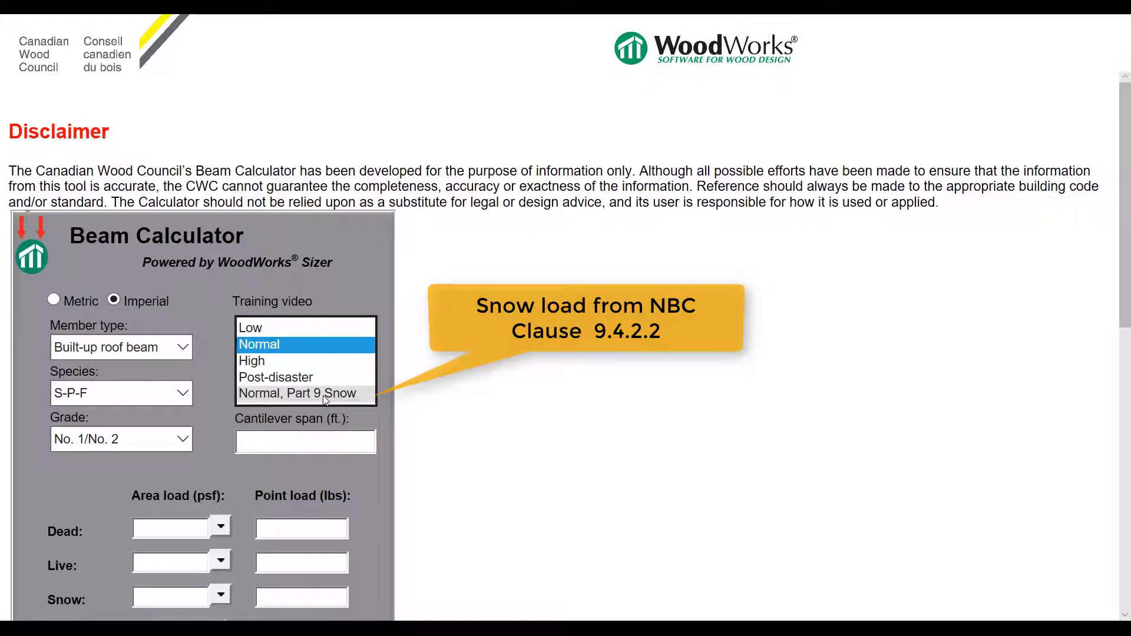
Keep the Normal importance category and enter a main span of 10 ft.
left_click(291, 345)
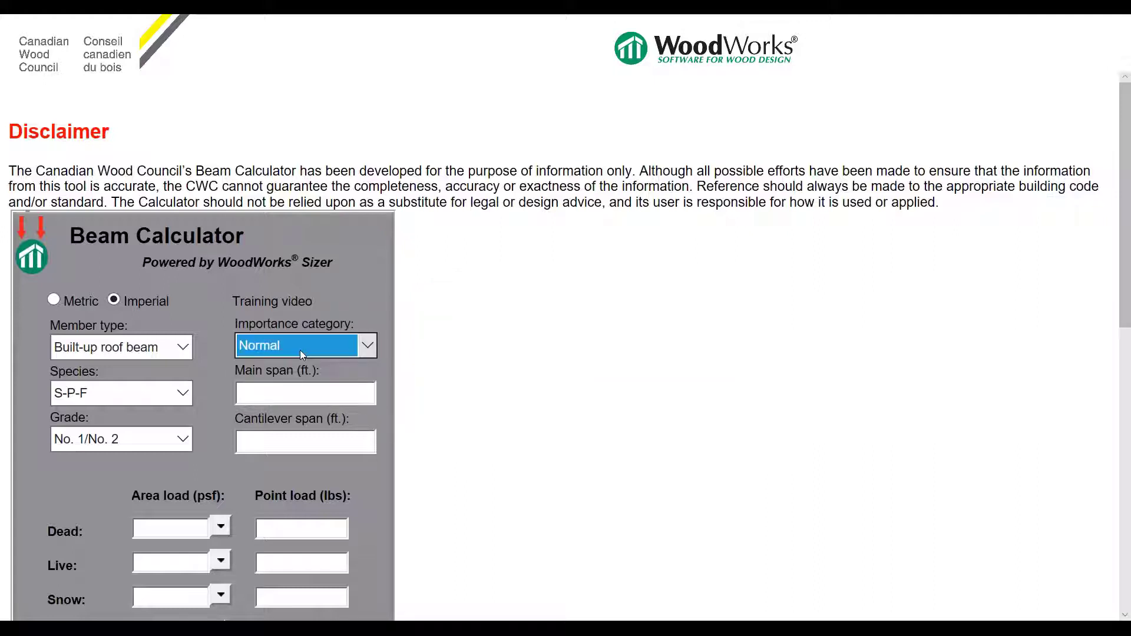
left_click(262, 399)
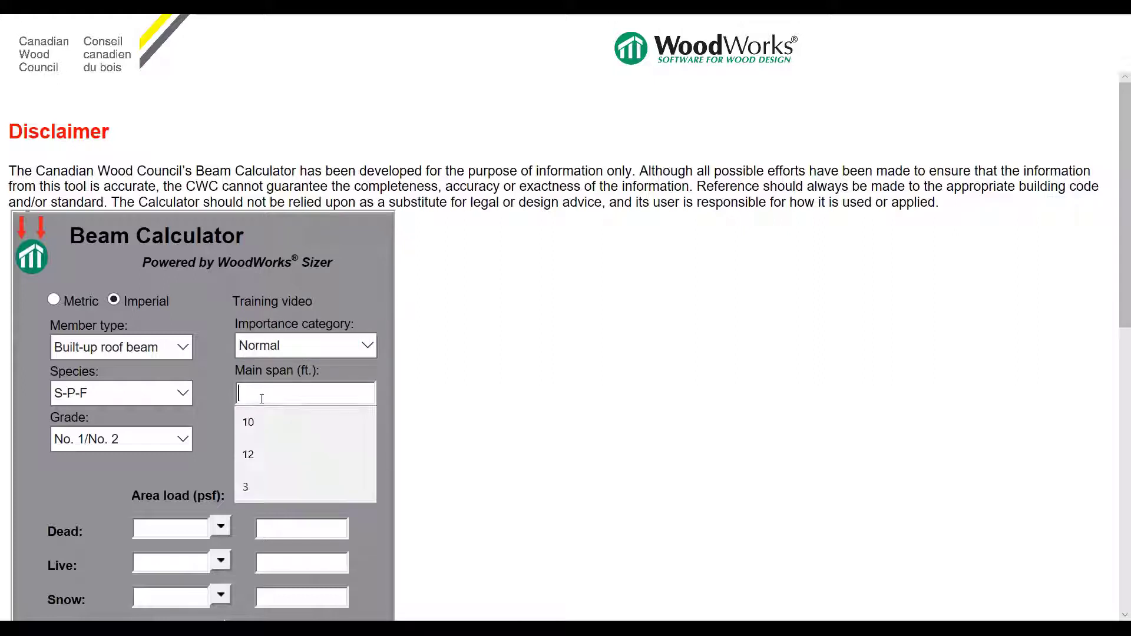
type("10")
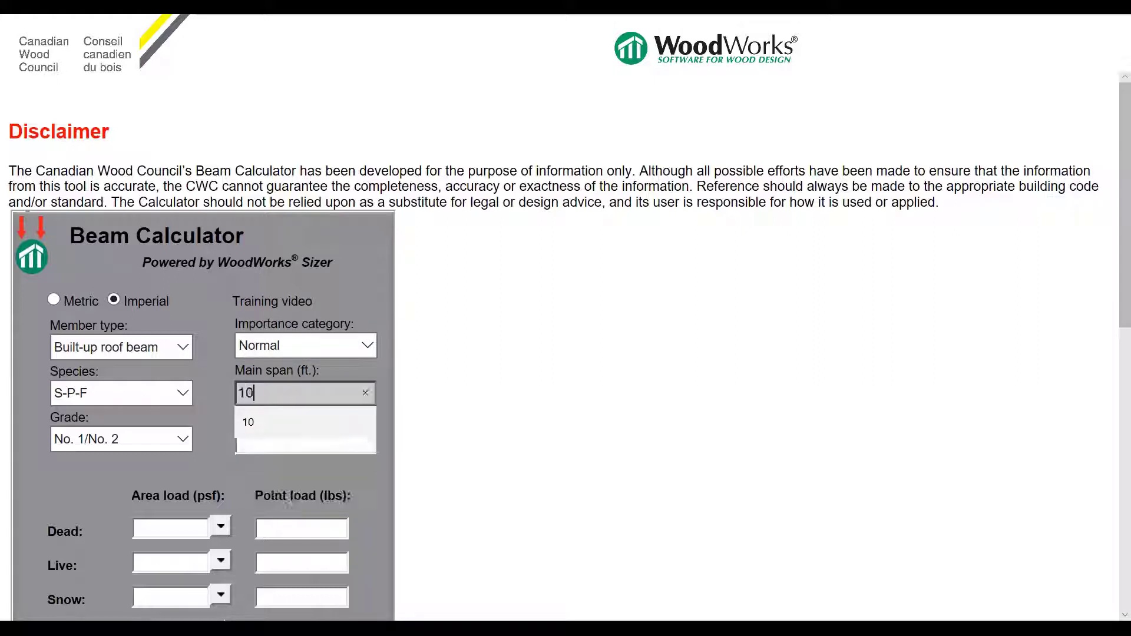
left_click(214, 417)
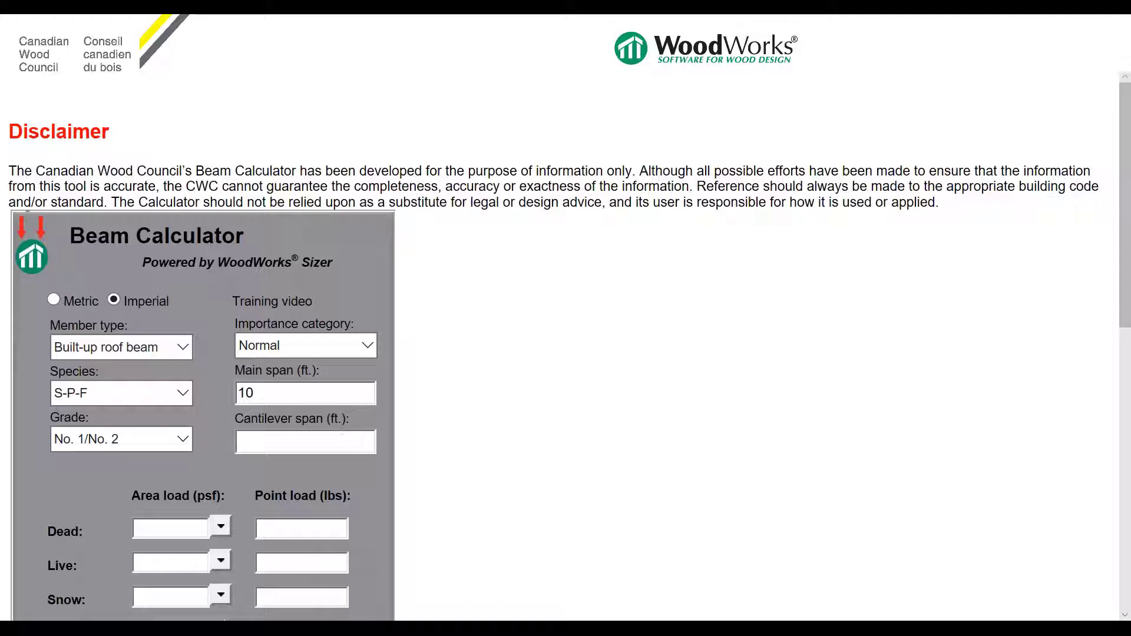
scroll(412, 567, "down", 2)
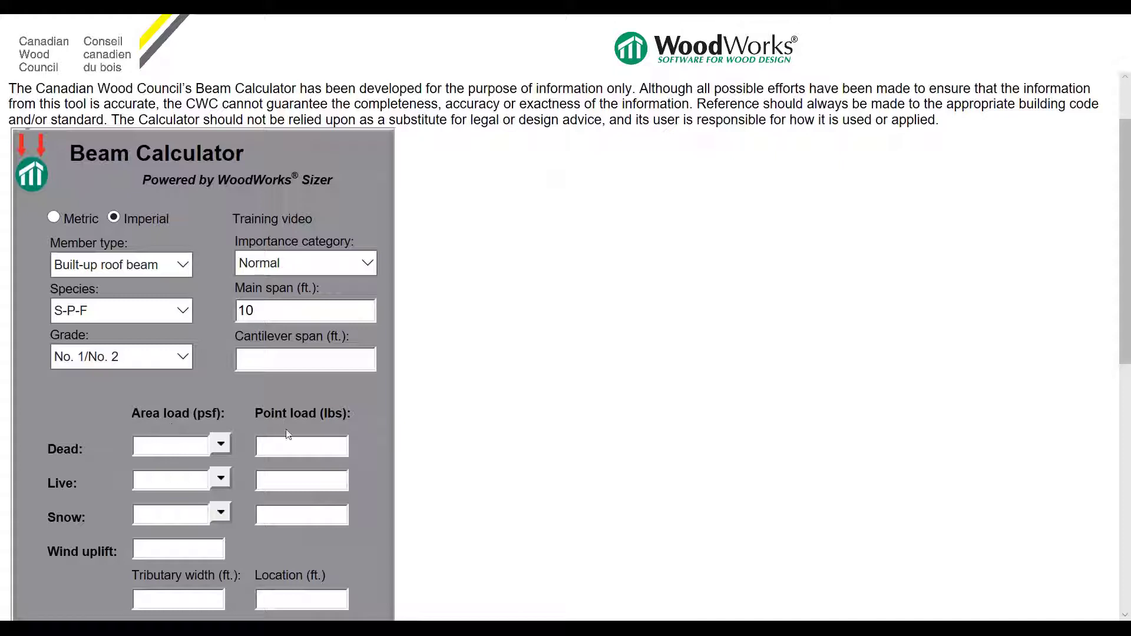
Pick a 10 psf dead area load and a 40 psf snow area load from the preset values.
left_click(220, 445)
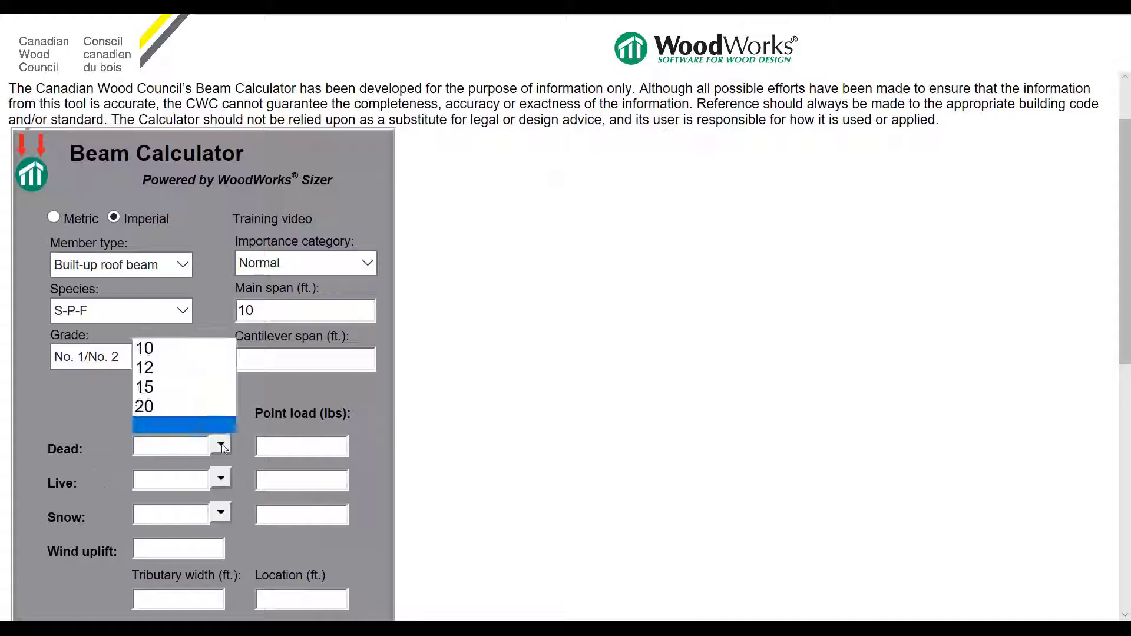
left_click(186, 351)
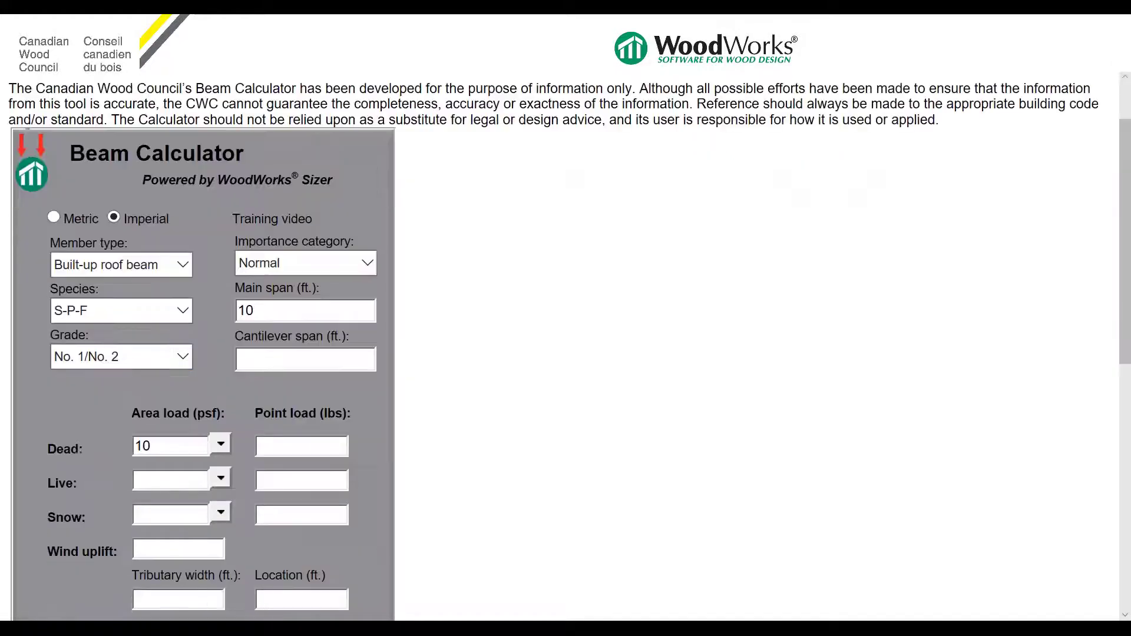
left_click(221, 514)
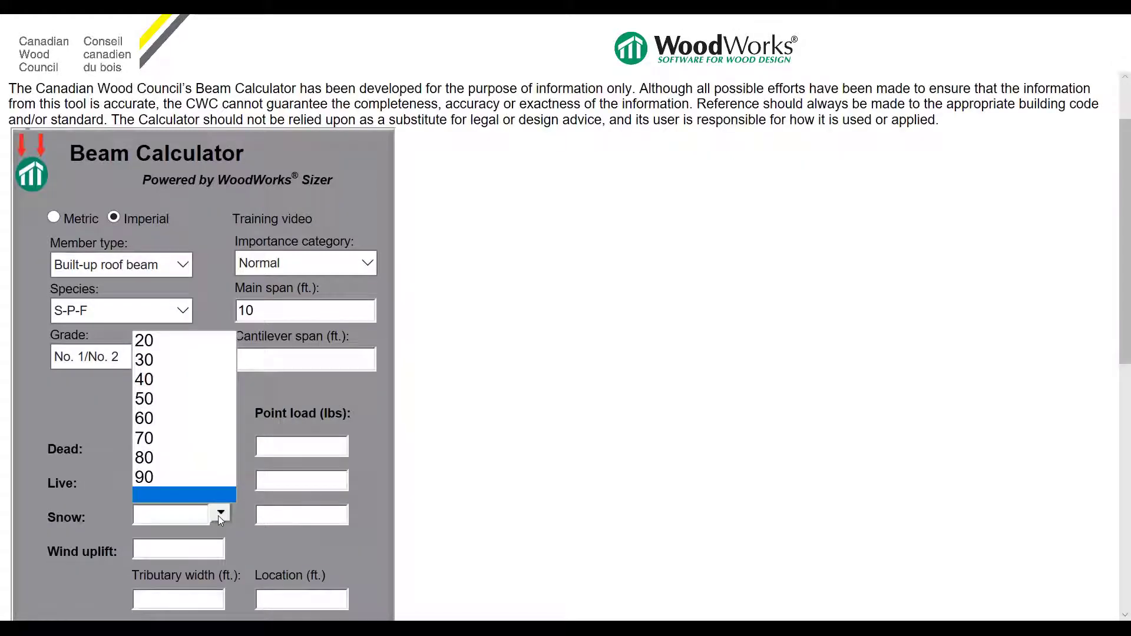
left_click(189, 380)
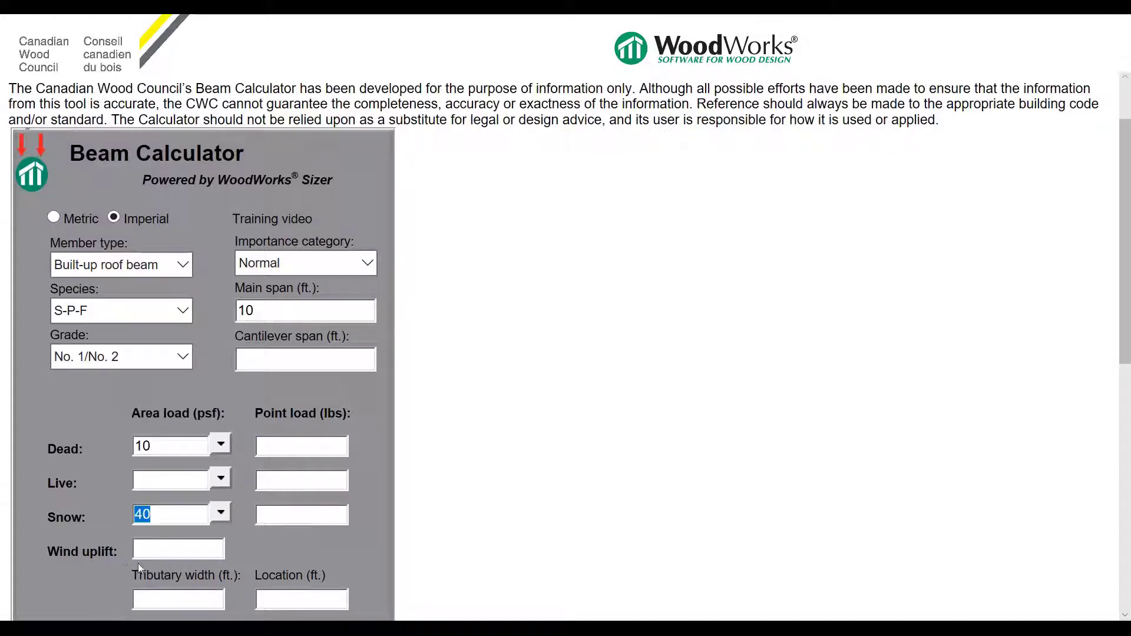
scroll(175, 561, "down", 2)
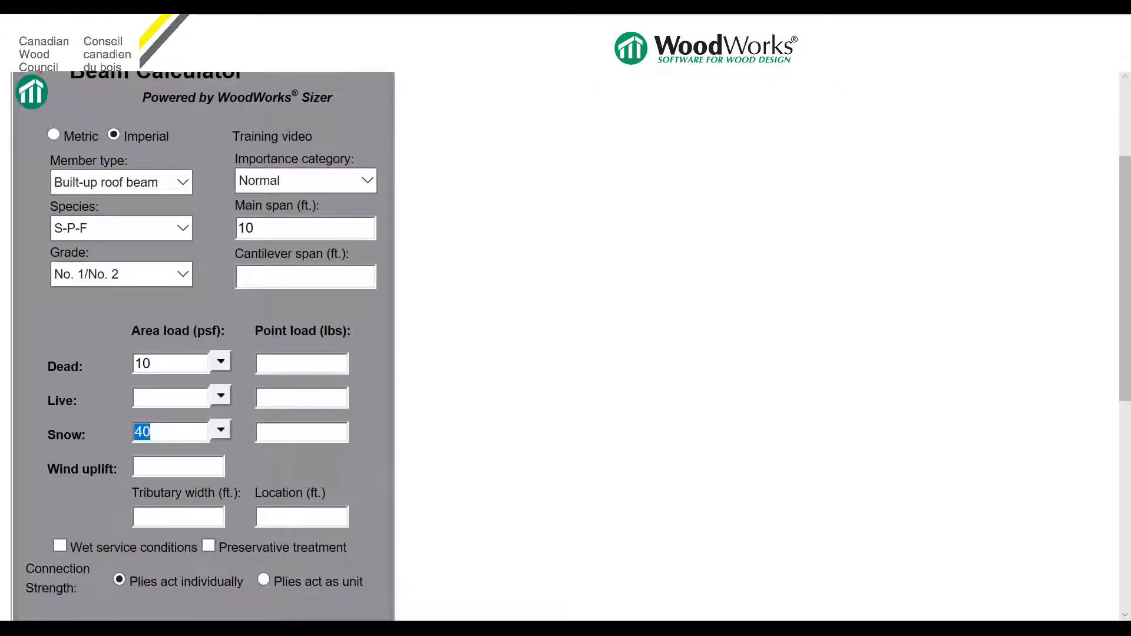
left_click(1018, 500)
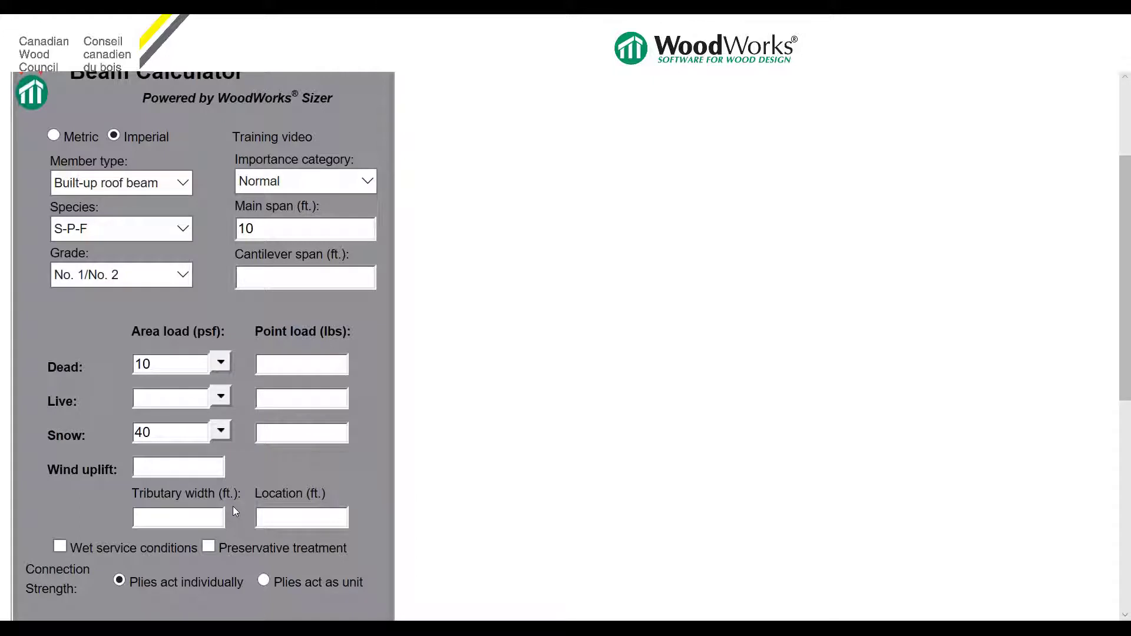
Enter a tributary width of 6 ft.
left_click(218, 517)
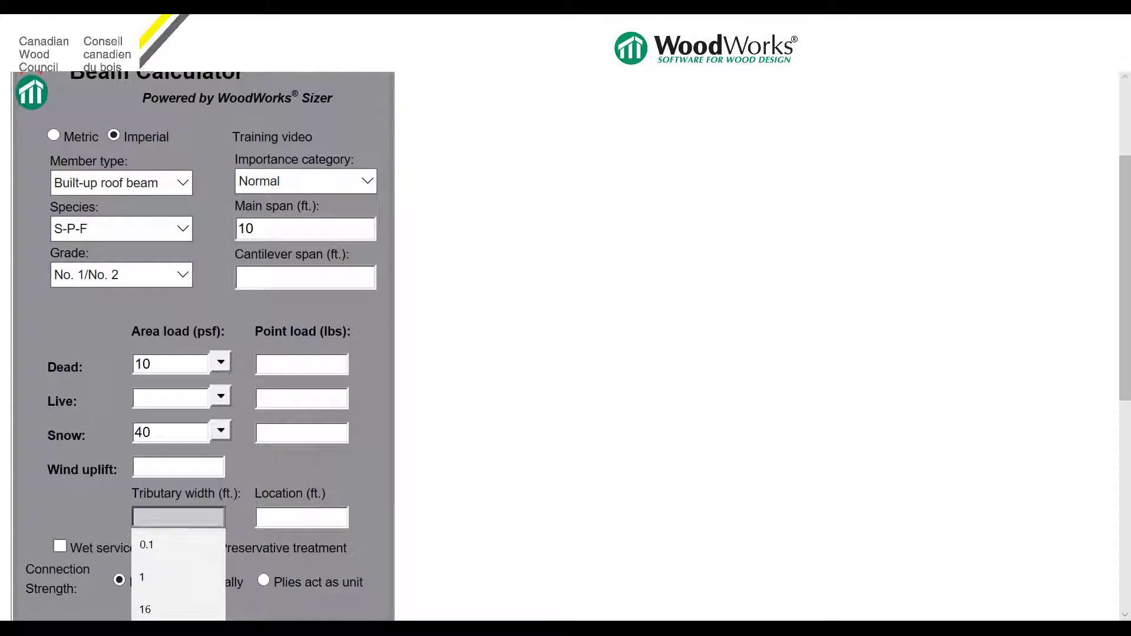
type("6")
left_click(293, 365)
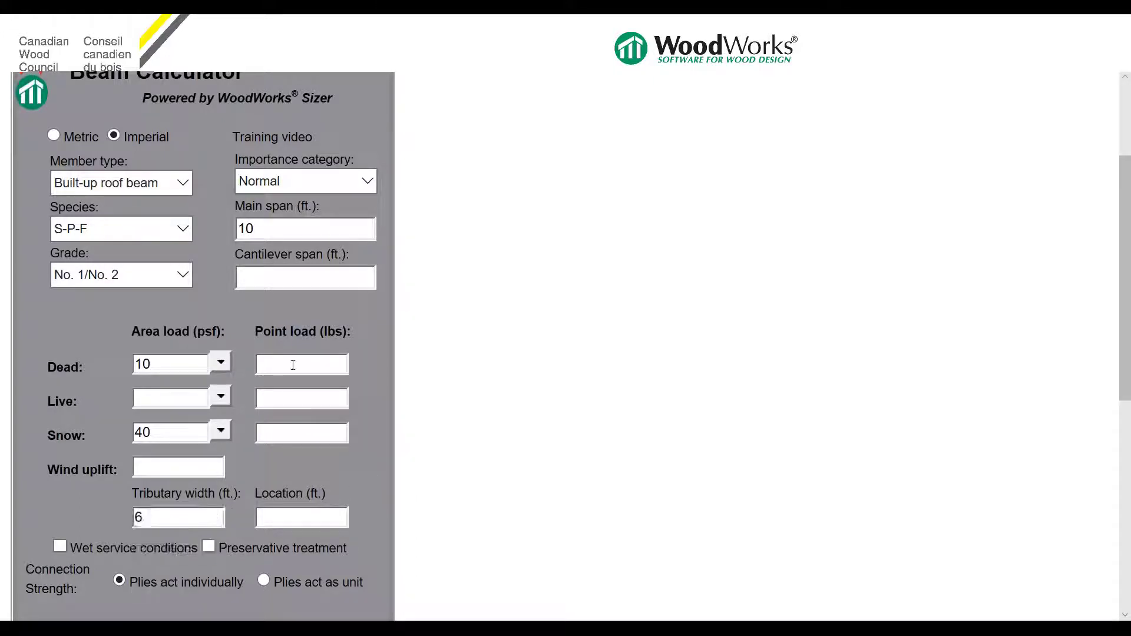
Add a 400 lbs dead point load located at 5 ft.
left_click(291, 364)
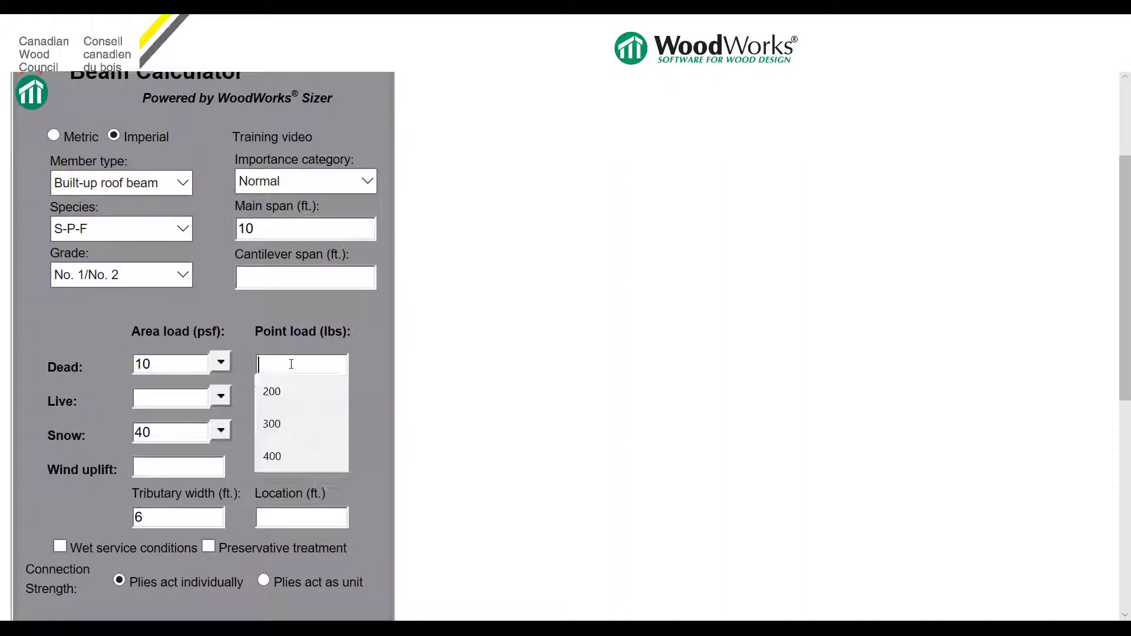
type("400")
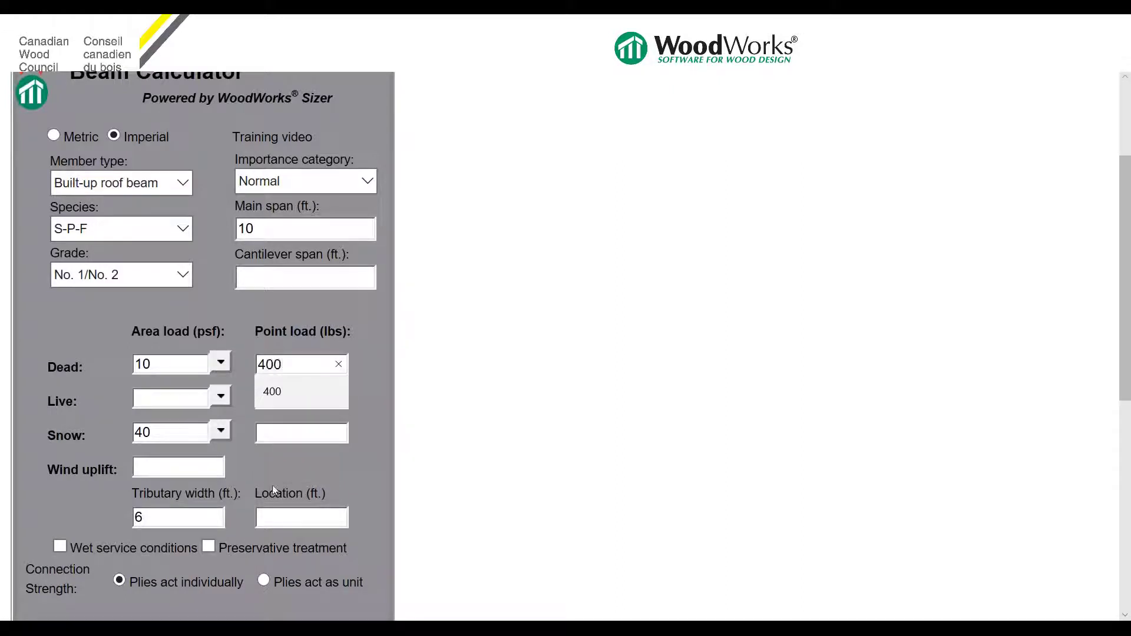
left_click(284, 521)
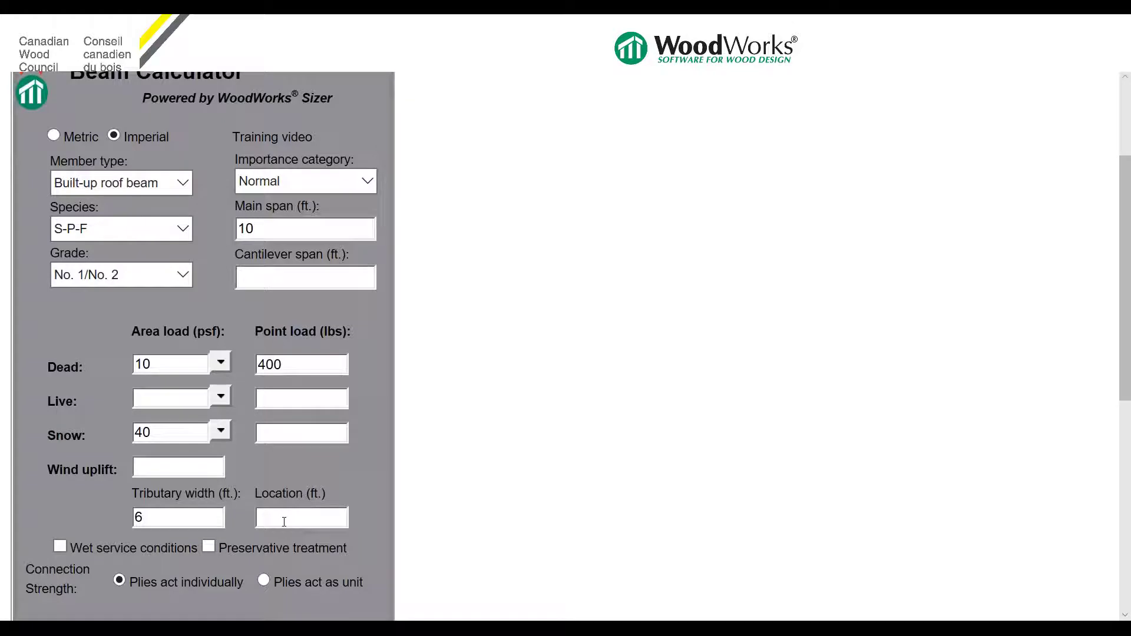
left_click(284, 522)
type("5")
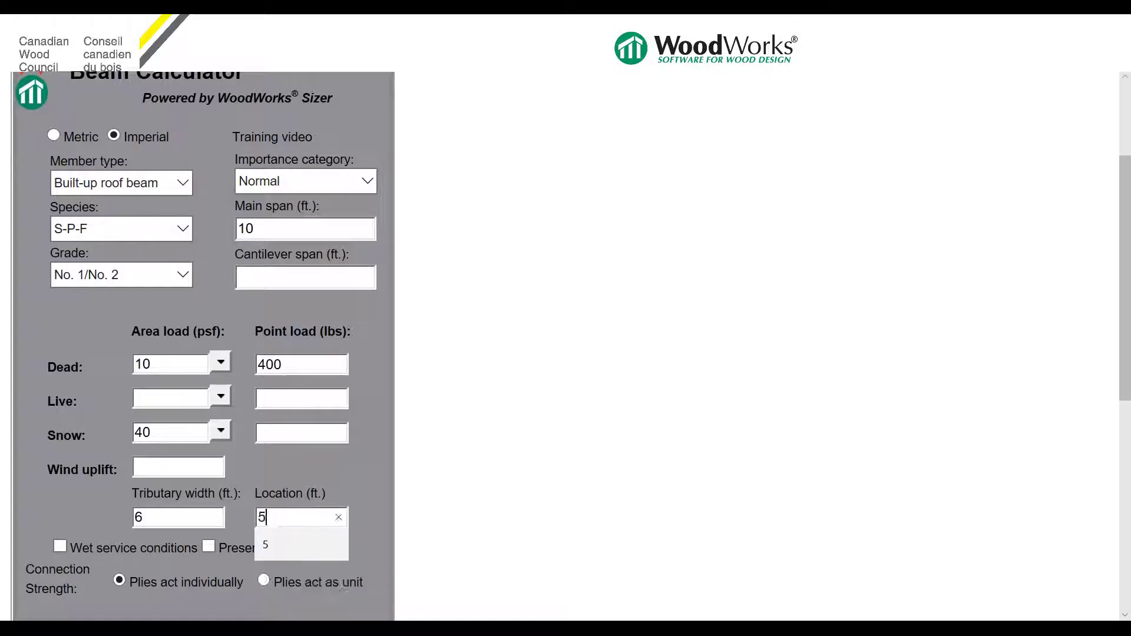
left_click(283, 543)
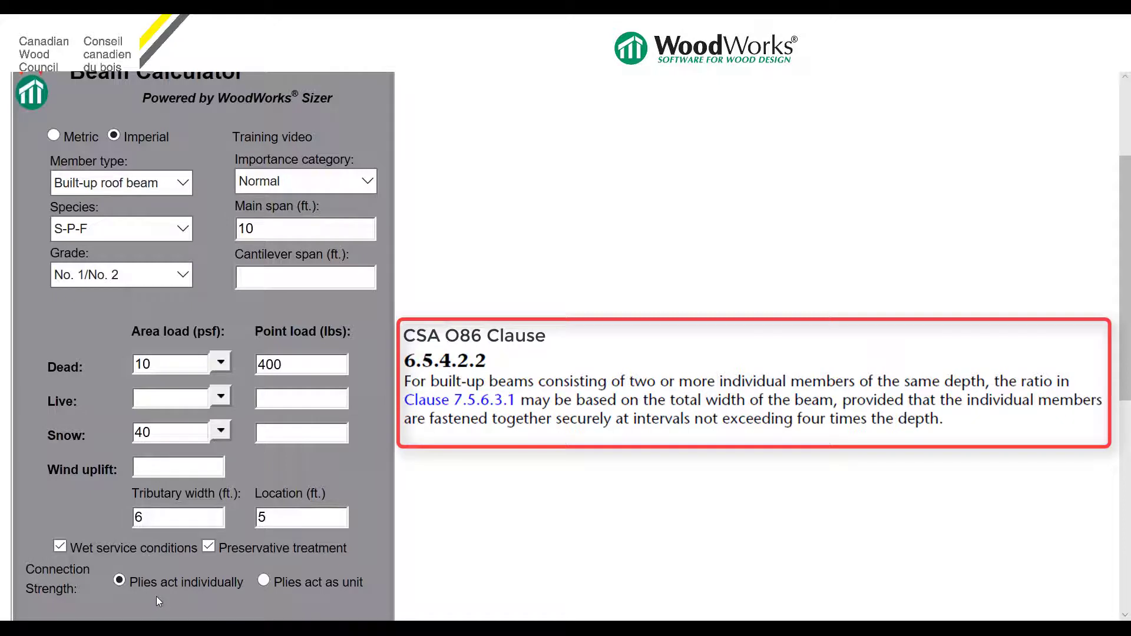
scroll(157, 596, "down", 2)
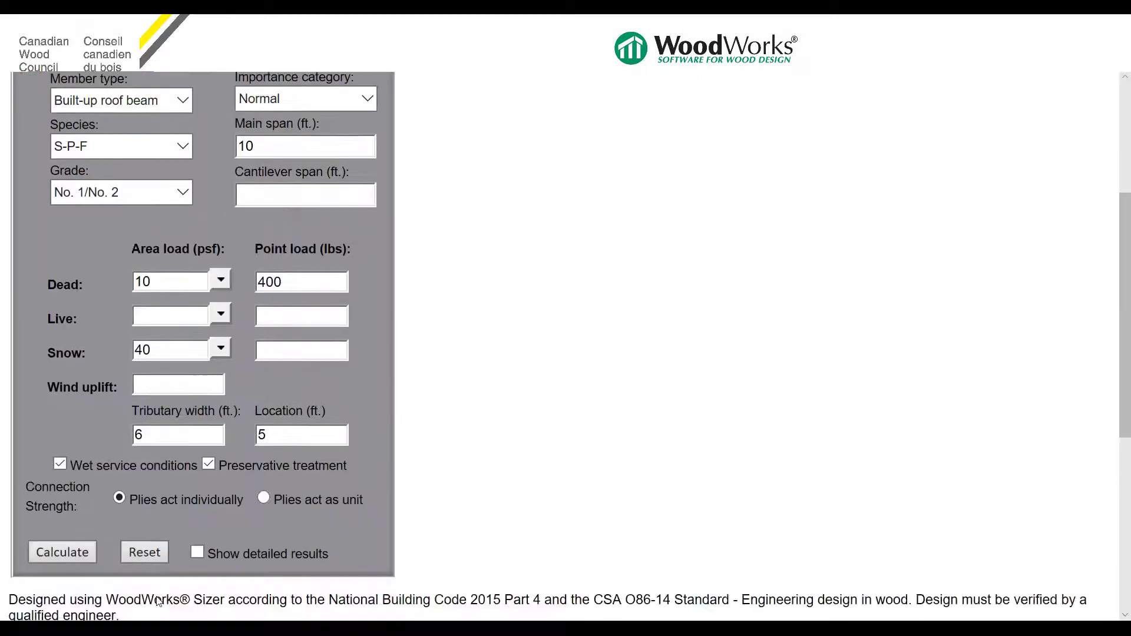
Calculate the beam and review the 5-ply 2x12 result at 95% bending.
left_click(63, 552)
scroll(149, 537, "down", 6)
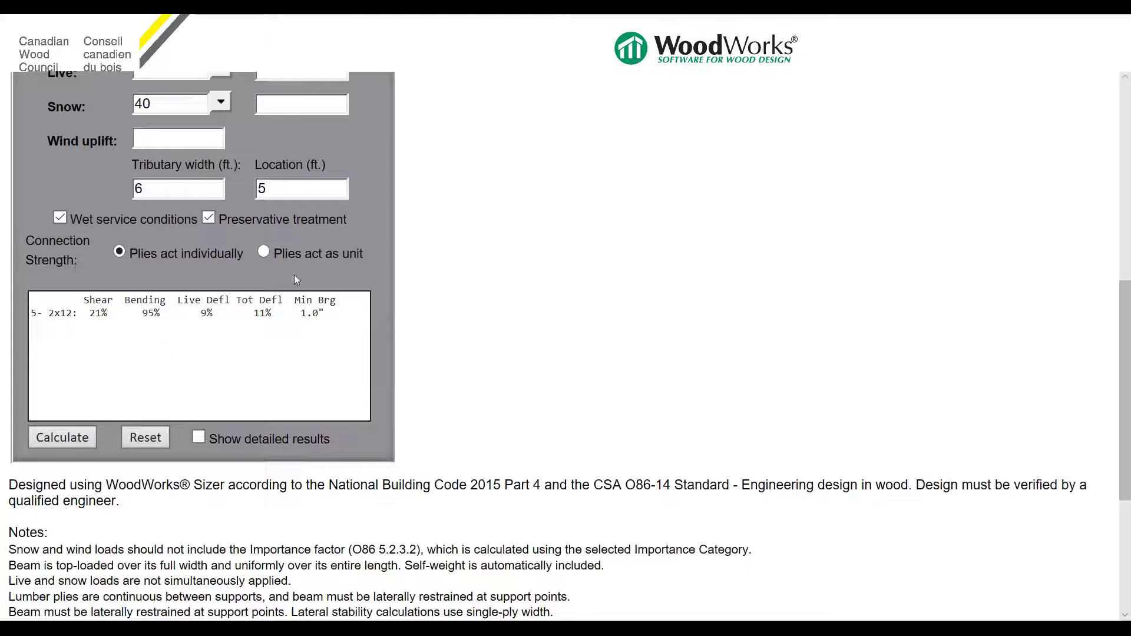
left_click(298, 256)
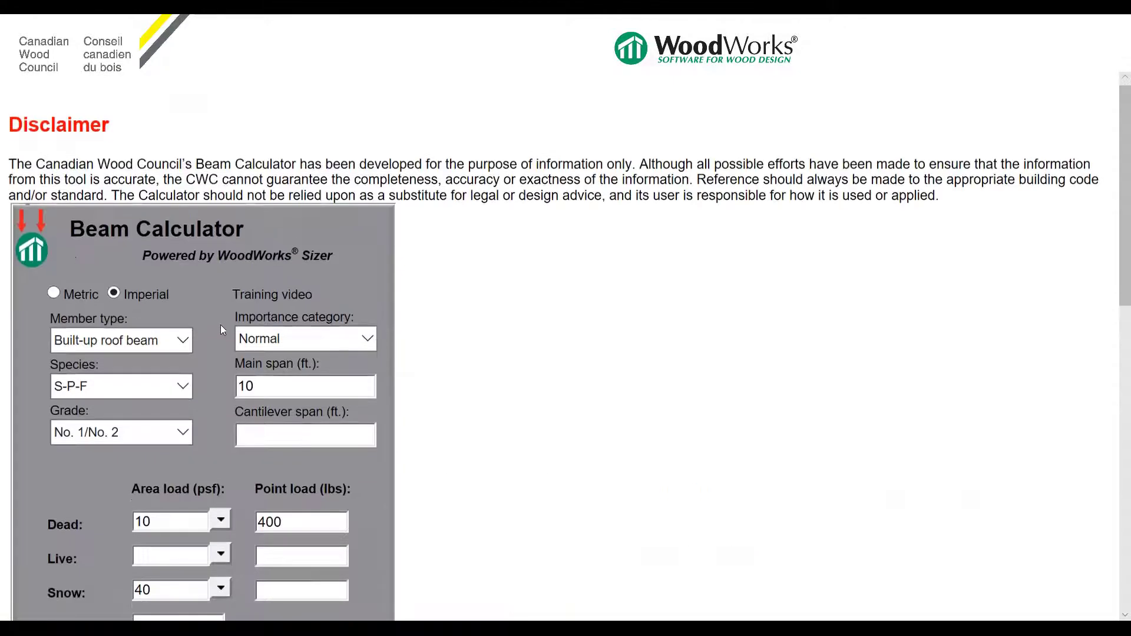
Recalculate with plies acting as a unit and review the 3-2x10, 4-2x10 and 5-2x8 options.
left_click(64, 435)
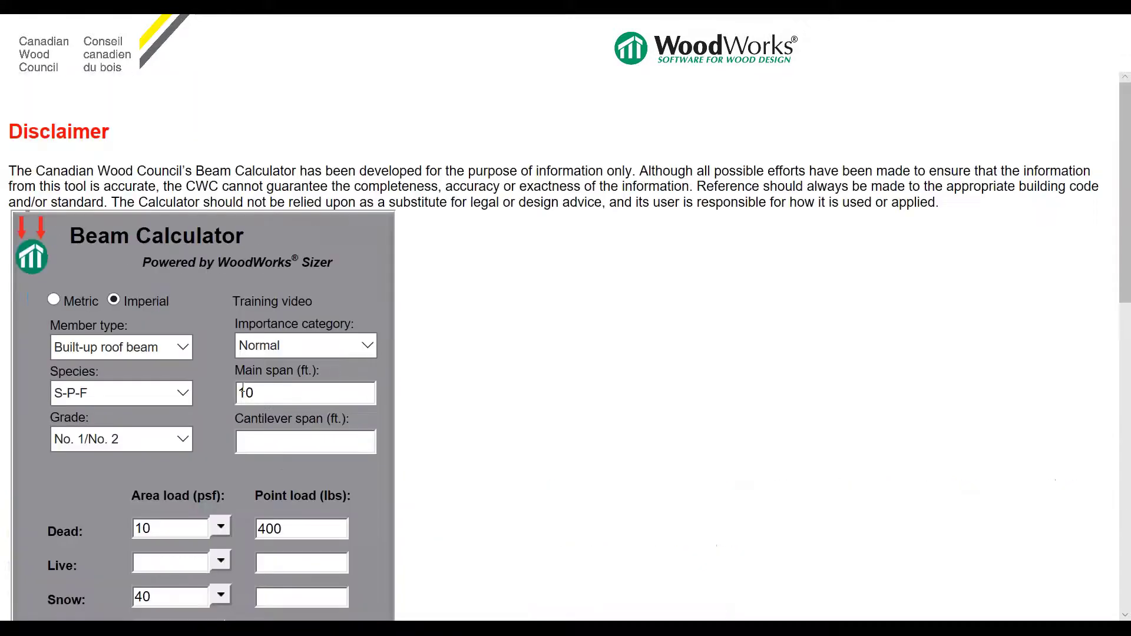
scroll(75, 359, "down", 2)
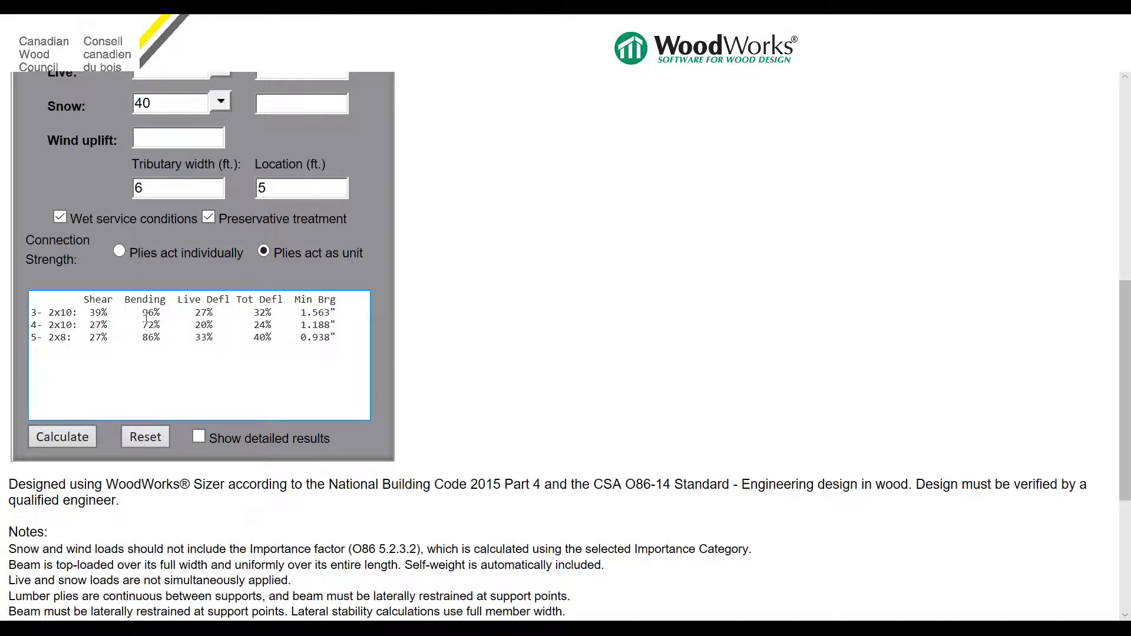
scroll(146, 319, "down", 5)
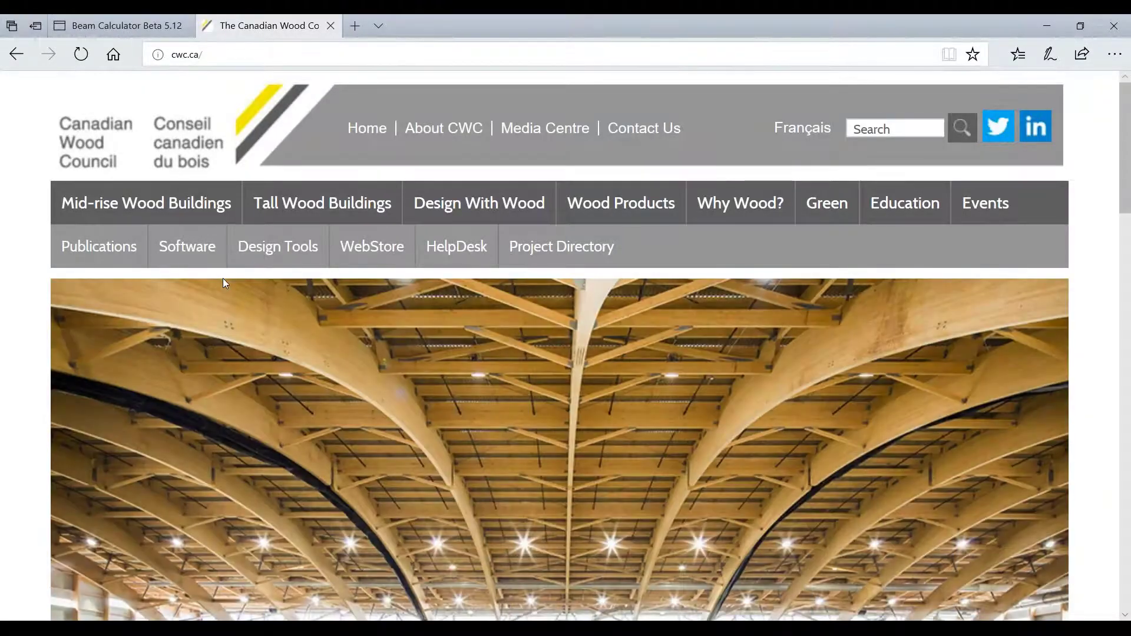
Go to Software > Canadian Edition > Downloads and browse the Design Office 10 Suite downloads.
mouse_move(201, 253)
mouse_move(212, 277)
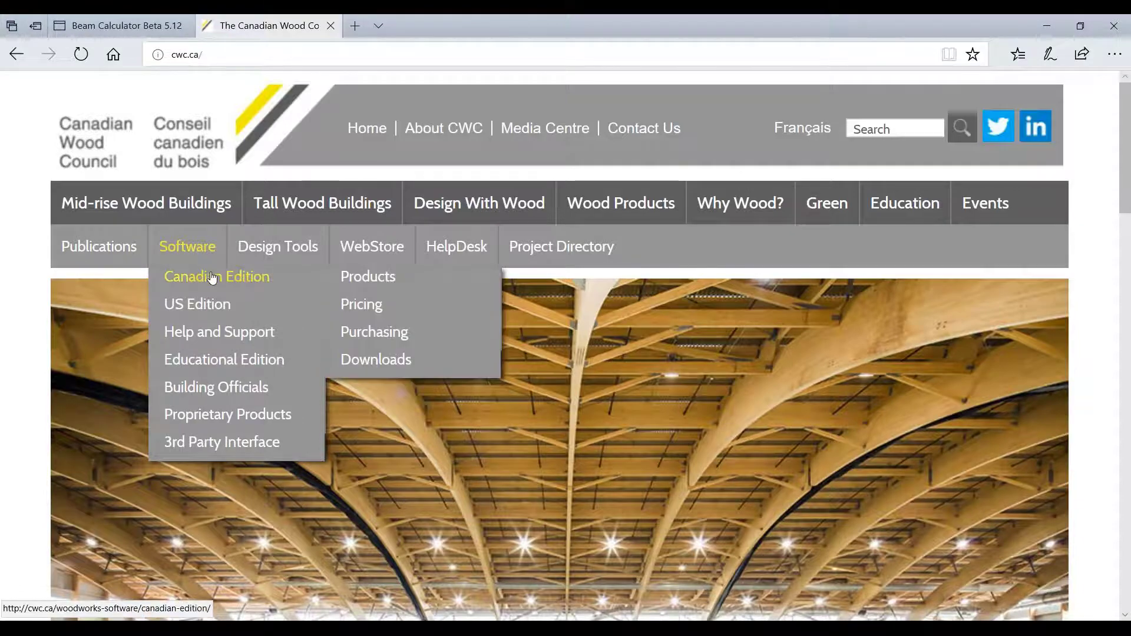
left_click(403, 364)
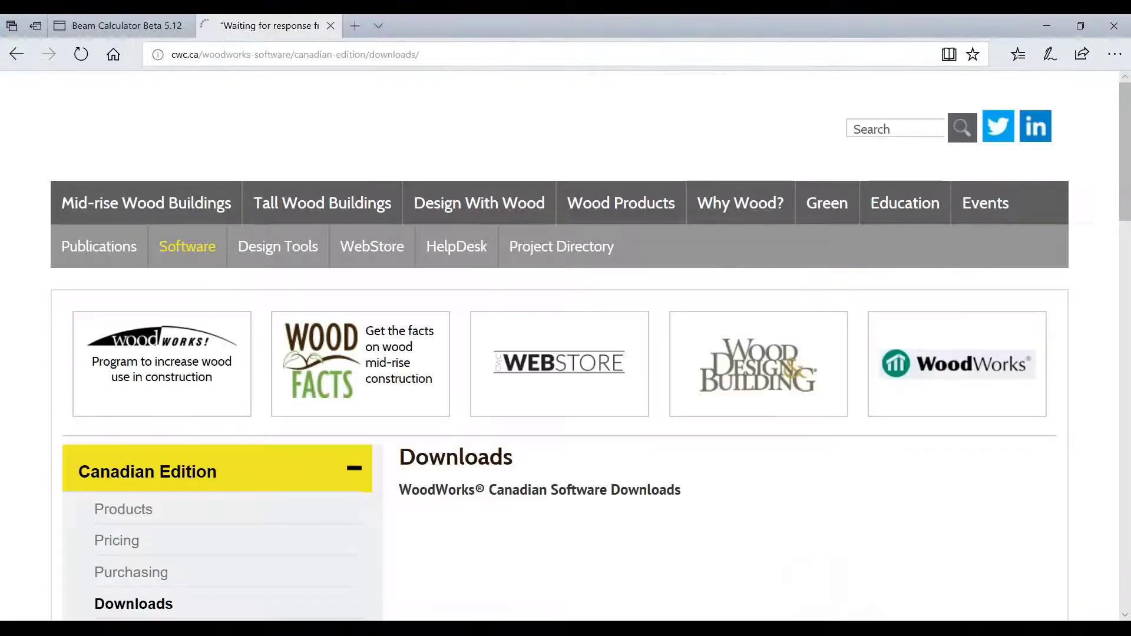
scroll(419, 383, "down", 5)
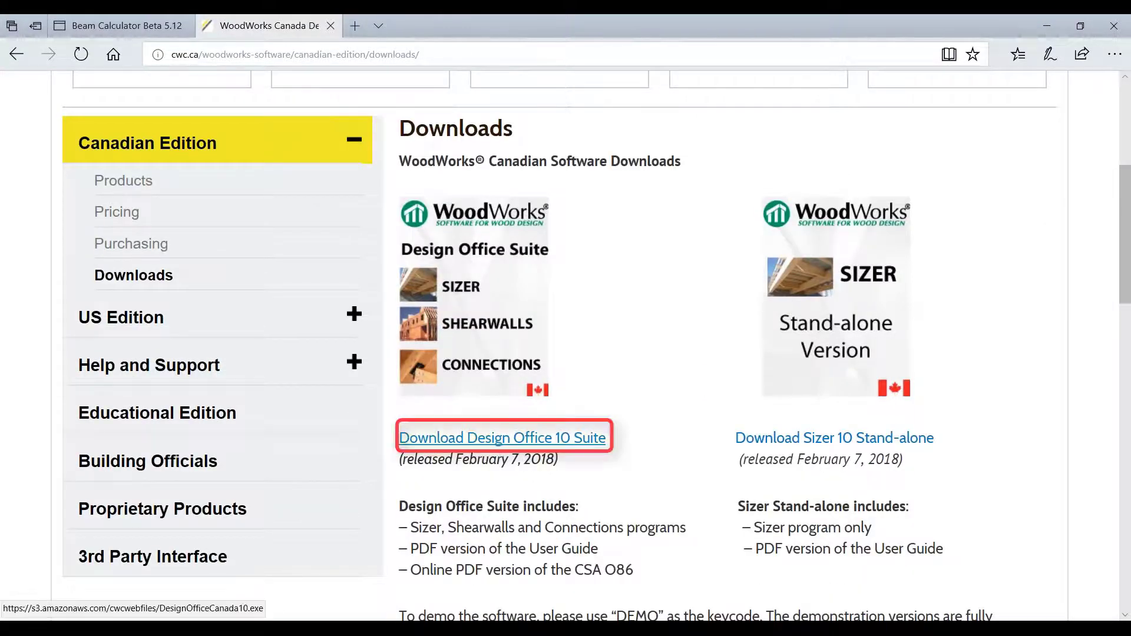
scroll(501, 439, "down", 5)
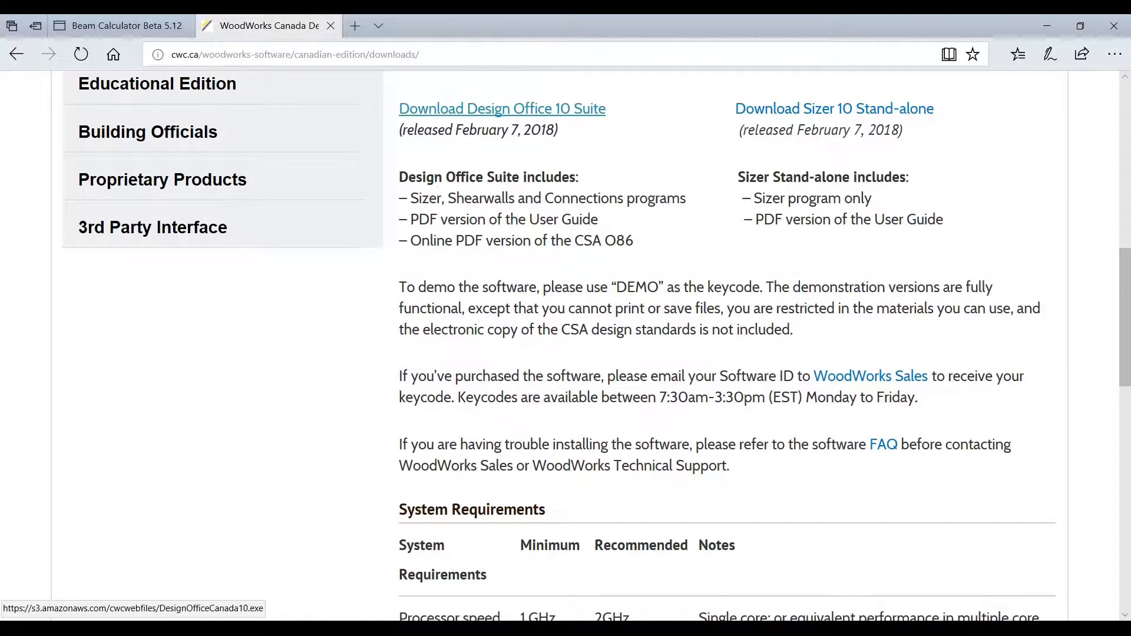
scroll(501, 112, "up", 10)
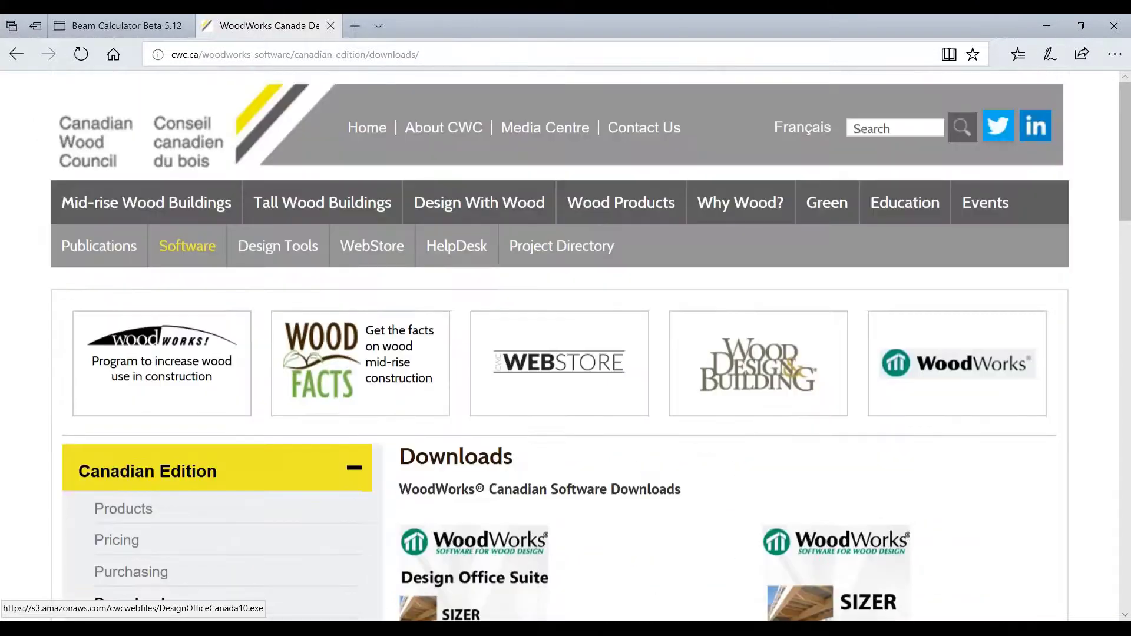
mouse_move(181, 246)
mouse_move(221, 333)
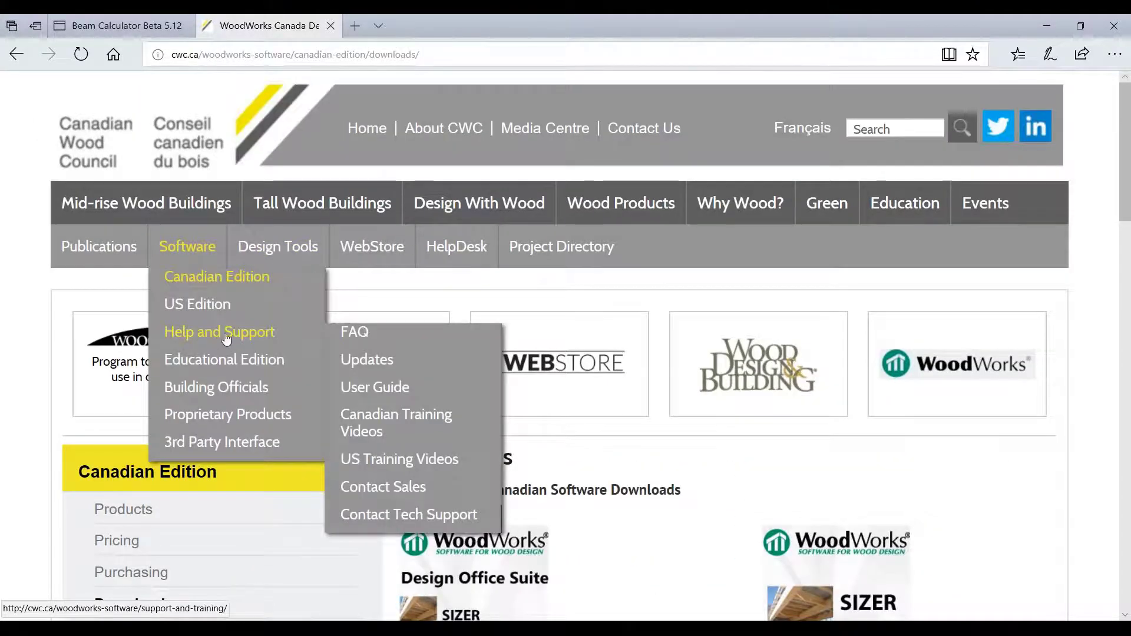